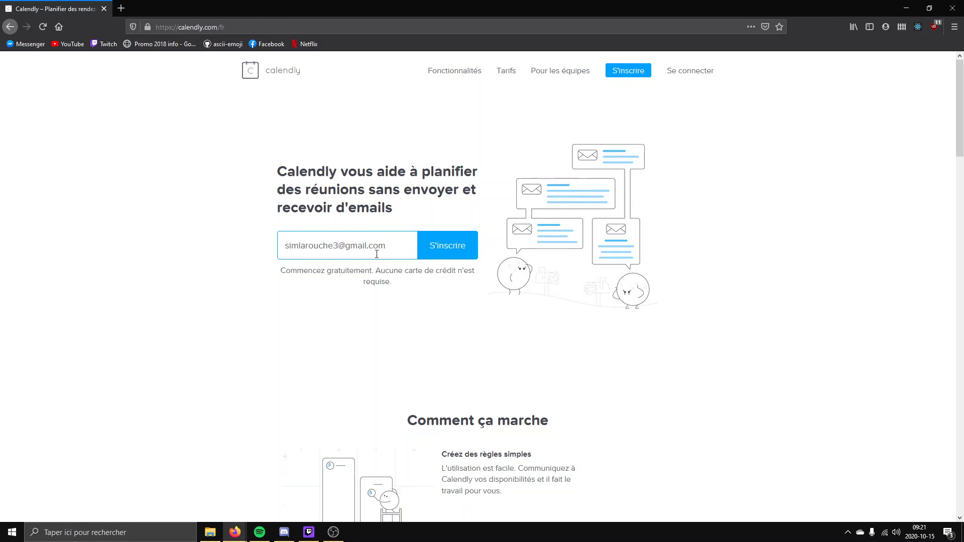
Step: Sign up for Calendly with the existing Google account and authorize access to its calendars
{"action": "left_click", "coordinate": [451, 252]}
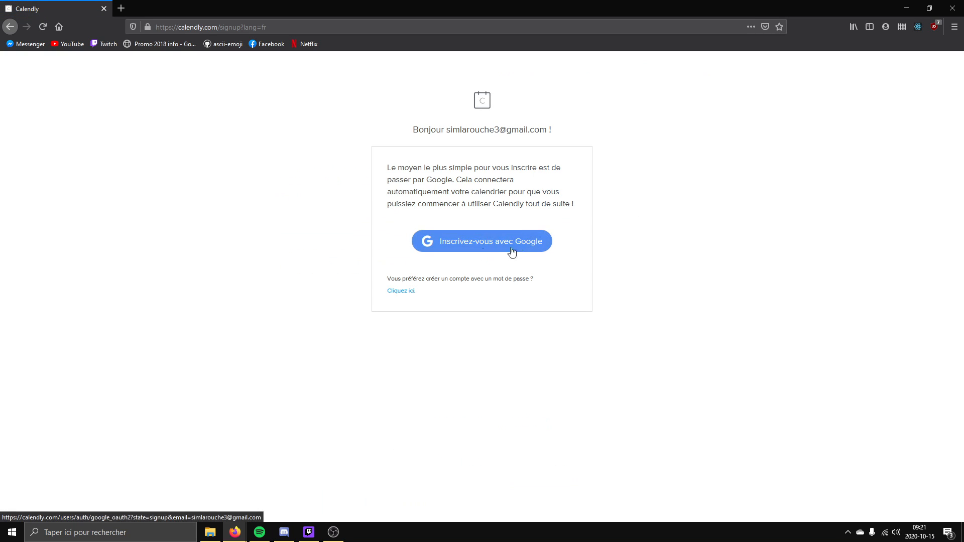
{"action": "left_click", "coordinate": [514, 246]}
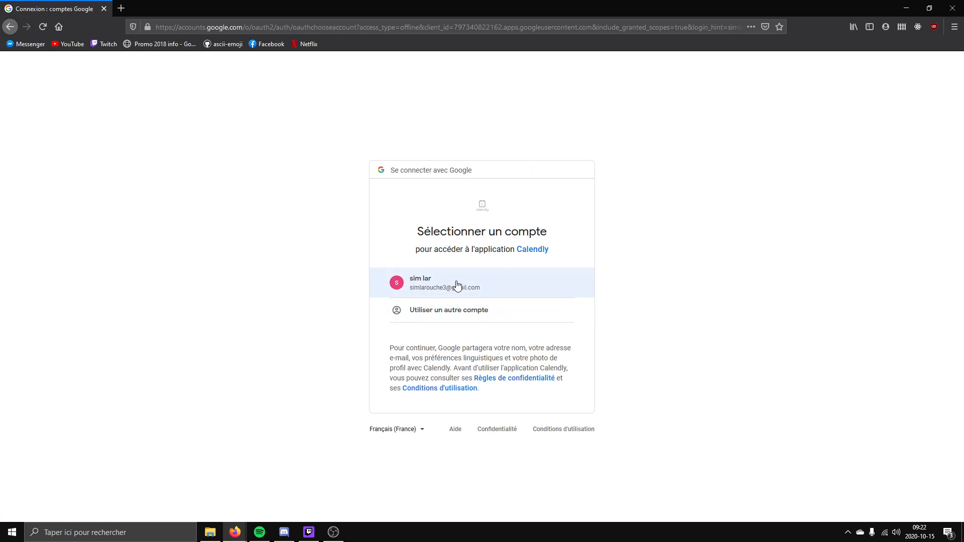
{"action": "left_click", "coordinate": [457, 284]}
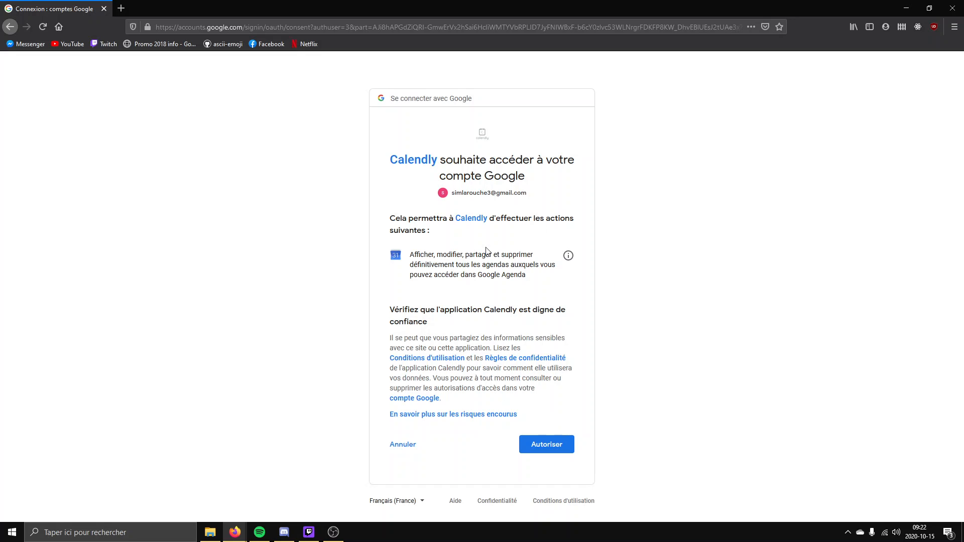
{"action": "left_click_drag", "start_coordinate": [408, 256], "coordinate": [504, 257]}
{"action": "left_click", "coordinate": [536, 262]}
{"action": "left_click", "coordinate": [554, 442]}
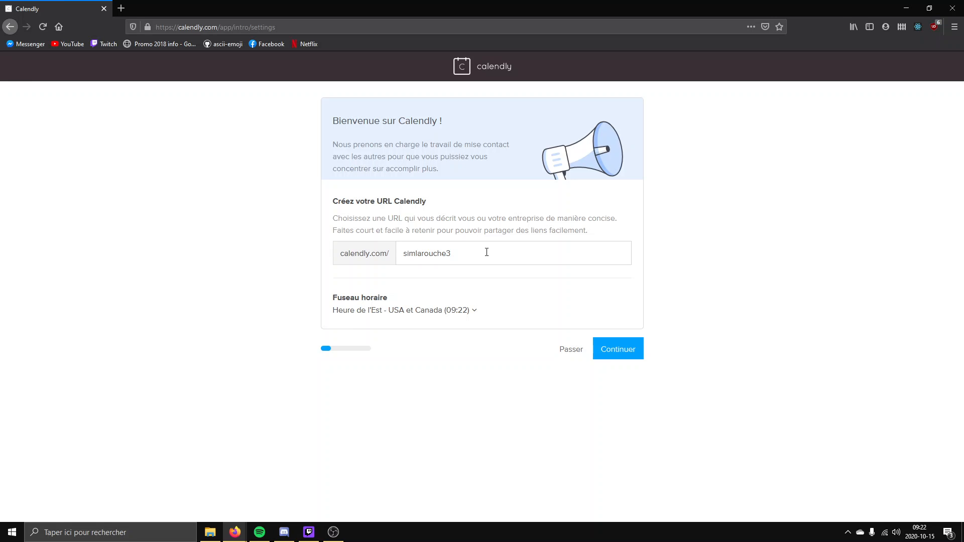
Step: Accept the suggested personal Calendly URL and the default Google calendar conflict and event settings
{"action": "left_click_drag", "start_coordinate": [474, 257], "coordinate": [402, 254]}
{"action": "left_click", "coordinate": [476, 256]}
{"action": "left_click_drag", "start_coordinate": [477, 253], "coordinate": [369, 253]}
{"action": "left_click", "coordinate": [465, 252]}
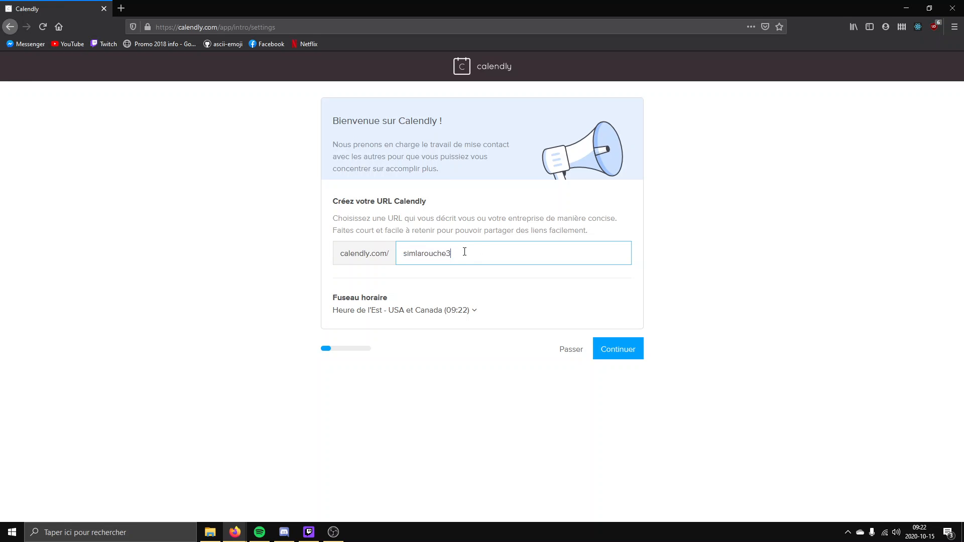
{"action": "left_click_drag", "start_coordinate": [475, 252], "coordinate": [399, 255]}
{"action": "left_click", "coordinate": [486, 247]}
{"action": "left_click", "coordinate": [629, 354]}
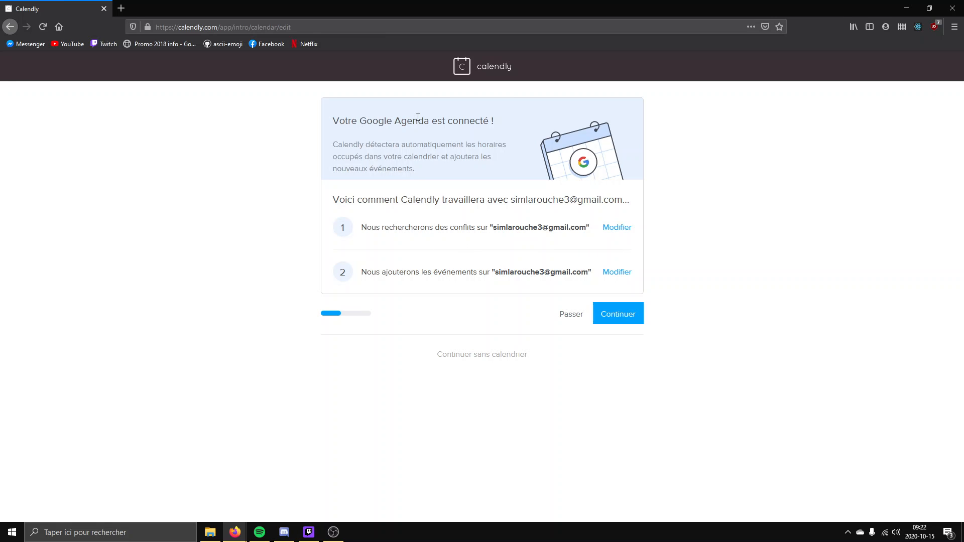
{"action": "left_click", "coordinate": [629, 318]}
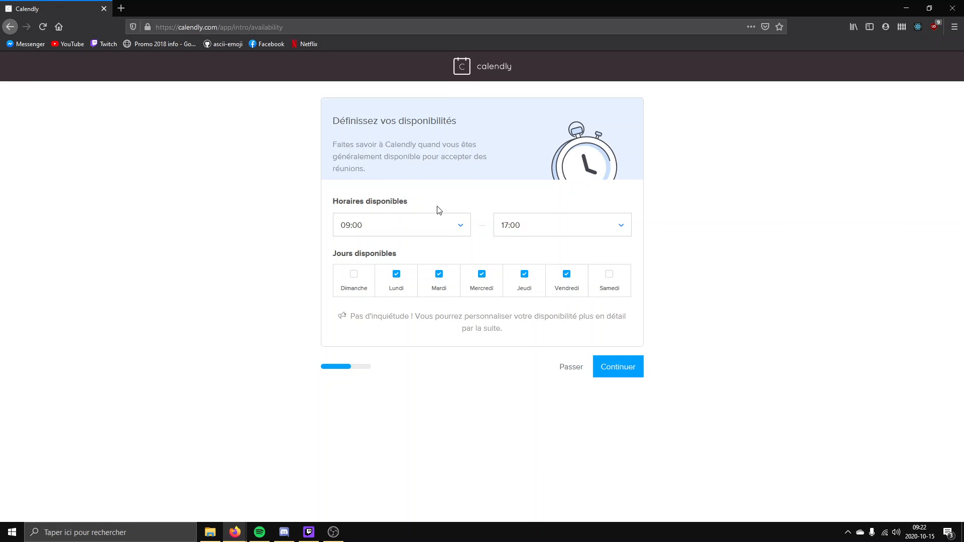
Step: Set the available hours to 10:00–17:00 on all seven days, and finish the setup with the role Autre
{"action": "left_click", "coordinate": [354, 275]}
{"action": "left_click", "coordinate": [443, 229]}
{"action": "scroll", "coordinate": [404, 287], "scroll_direction": "down", "scroll_amount": 3}
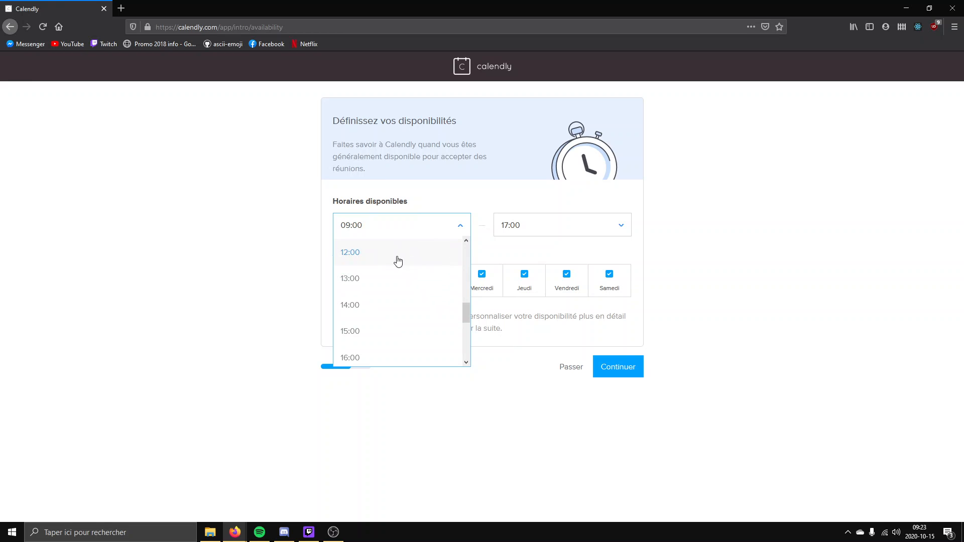
{"action": "scroll", "coordinate": [395, 274], "scroll_direction": "up", "scroll_amount": 4}
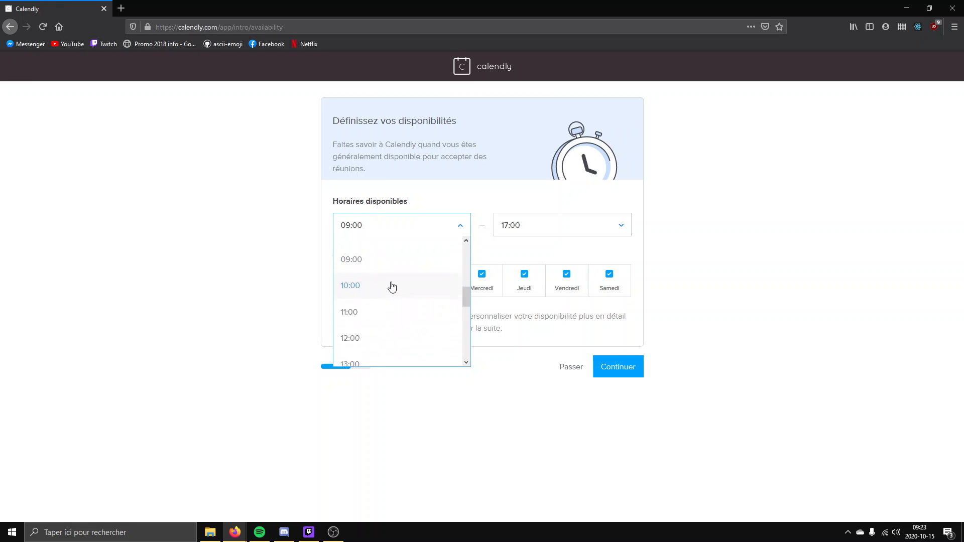
{"action": "left_click", "coordinate": [365, 295]}
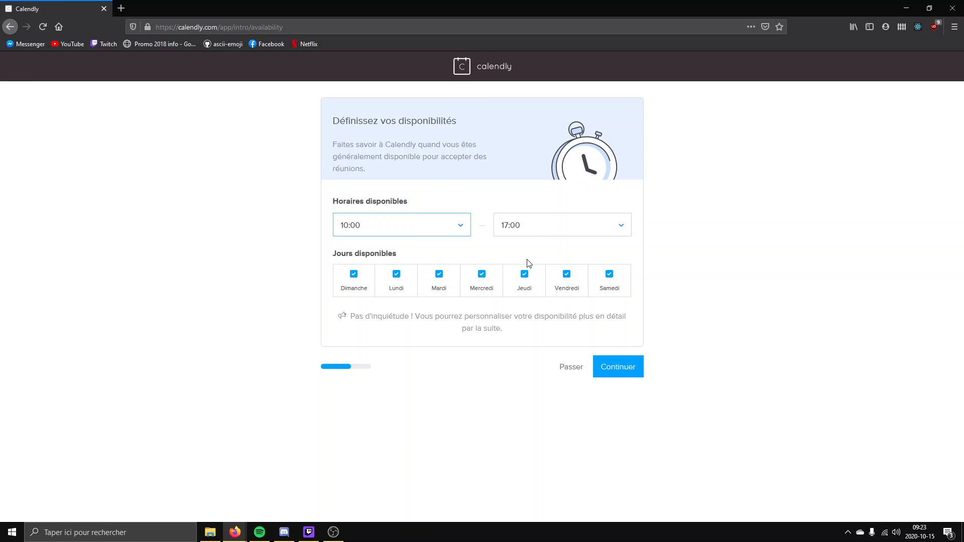
{"action": "left_click", "coordinate": [630, 371]}
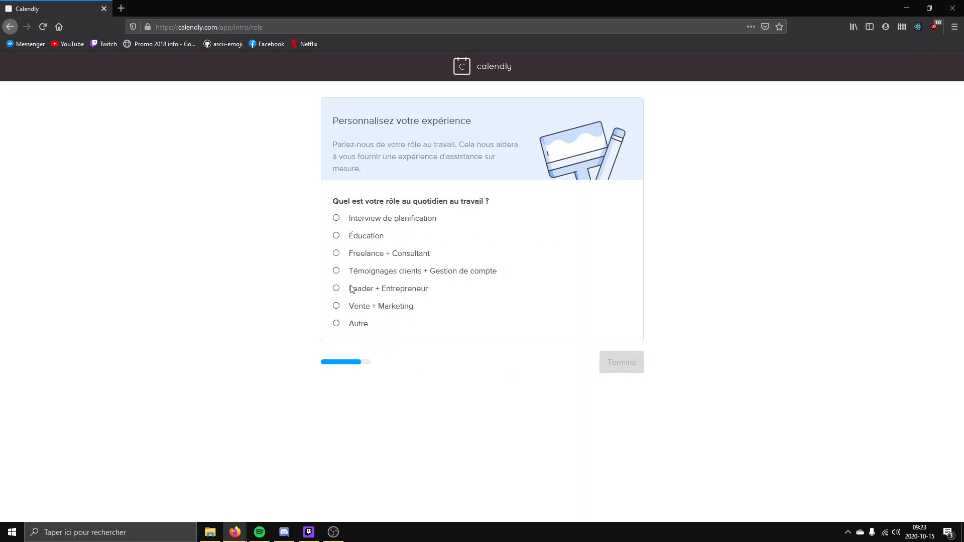
{"action": "left_click", "coordinate": [360, 328]}
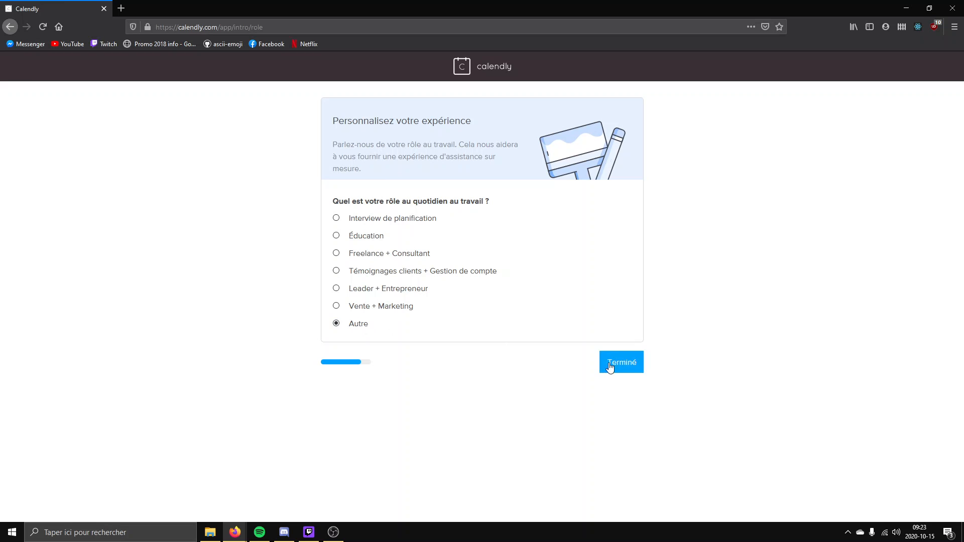
{"action": "left_click", "coordinate": [634, 370]}
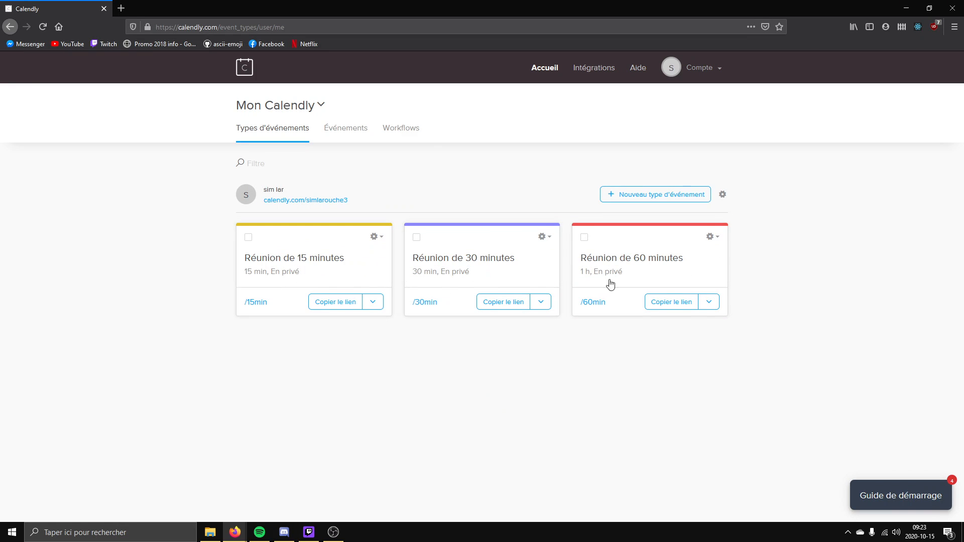
Step: Create a new event type from the getting-started guide and name it "face à face - salon virtuel"
{"action": "left_click", "coordinate": [907, 501]}
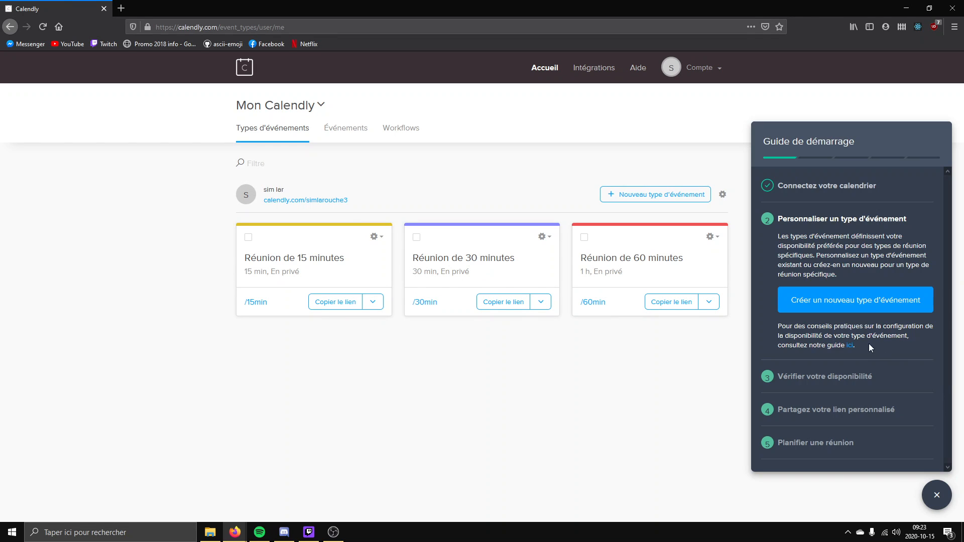
{"action": "left_click", "coordinate": [875, 307]}
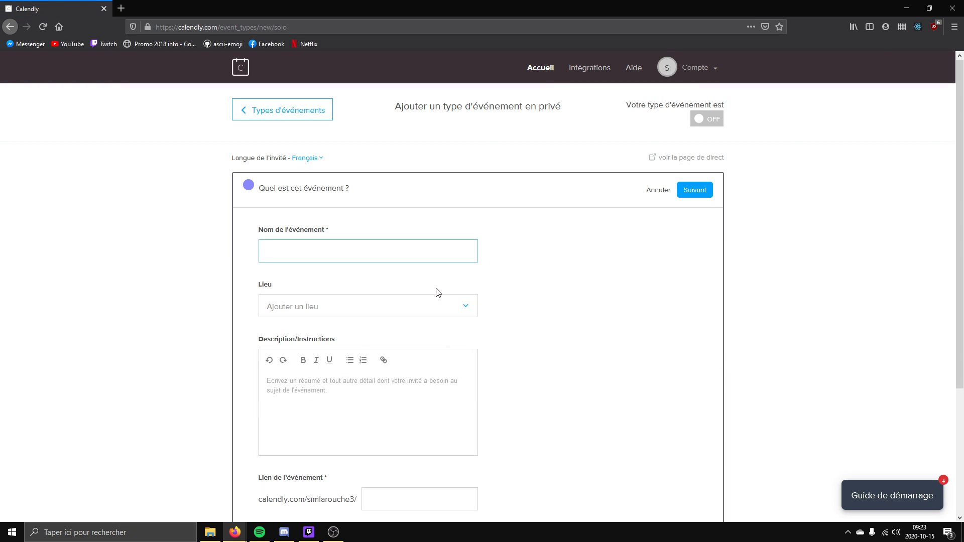
{"action": "left_click", "coordinate": [377, 257]}
{"action": "left_click", "coordinate": [392, 251]}
{"action": "scroll", "coordinate": [338, 256], "scroll_direction": "down", "scroll_amount": 1}
Step: Set the event's location to Google Meet
{"action": "left_click", "coordinate": [340, 256]}
{"action": "scroll", "coordinate": [360, 295], "scroll_direction": "down", "scroll_amount": 3}
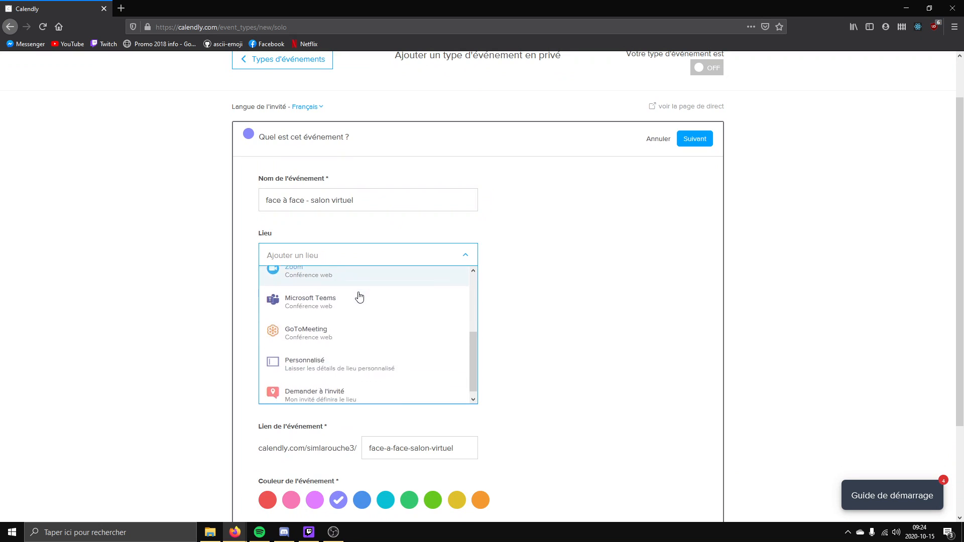
{"action": "scroll", "coordinate": [351, 354], "scroll_direction": "up", "scroll_amount": 3}
{"action": "scroll", "coordinate": [324, 332], "scroll_direction": "down", "scroll_amount": 2}
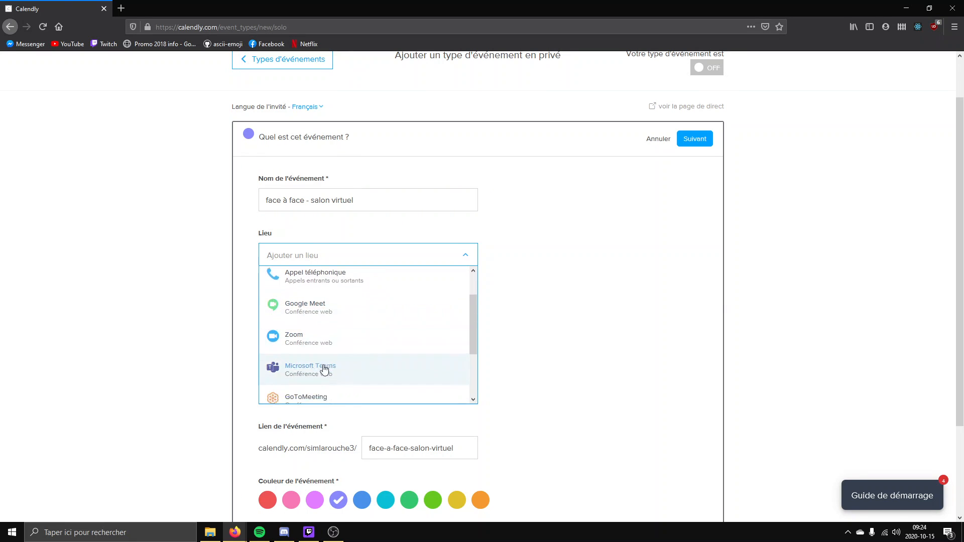
{"action": "scroll", "coordinate": [340, 330], "scroll_direction": "up", "scroll_amount": 2}
{"action": "scroll", "coordinate": [333, 340], "scroll_direction": "down", "scroll_amount": 4}
{"action": "scroll", "coordinate": [320, 329], "scroll_direction": "up", "scroll_amount": 4}
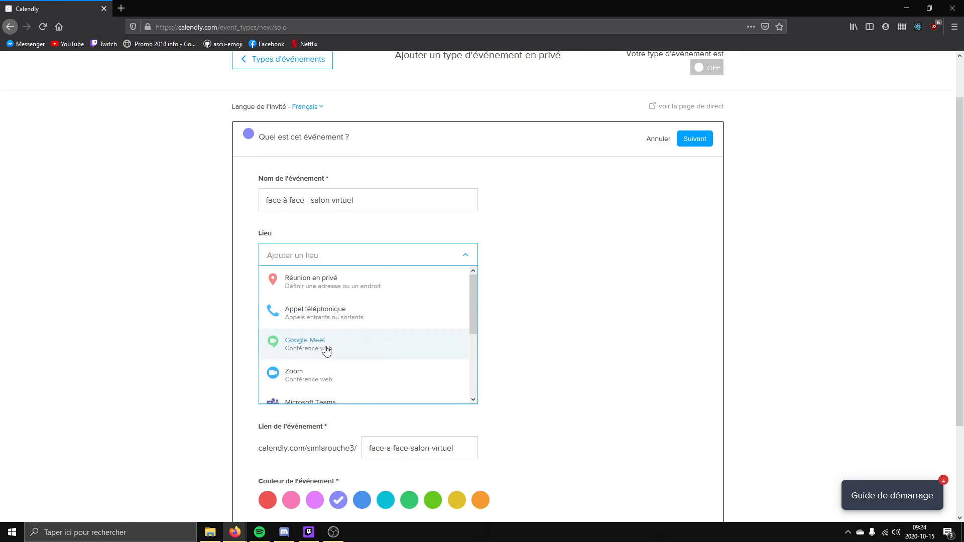
{"action": "left_click", "coordinate": [325, 348]}
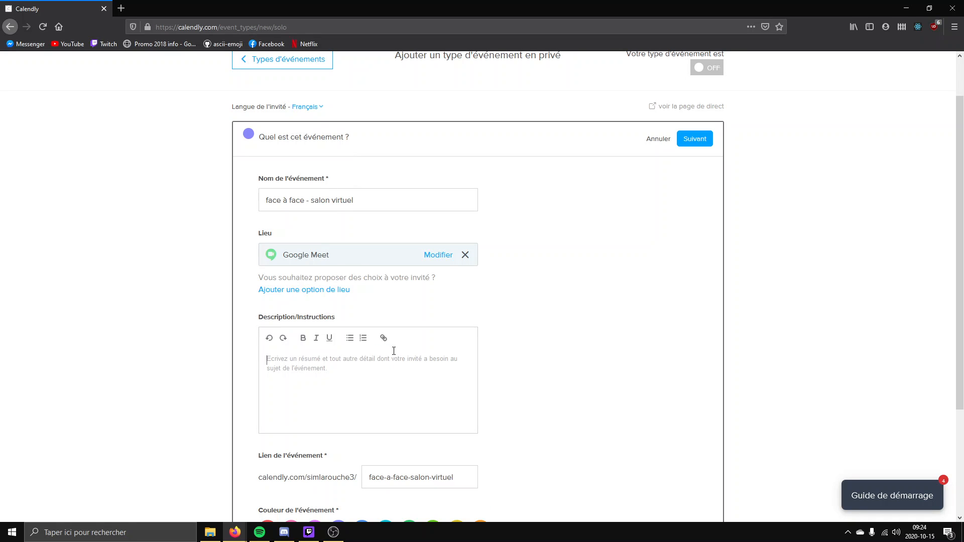
Step: Review the event's description and link, set its colour to red, and save the event details
{"action": "scroll", "coordinate": [306, 379], "scroll_direction": "down", "scroll_amount": 3}
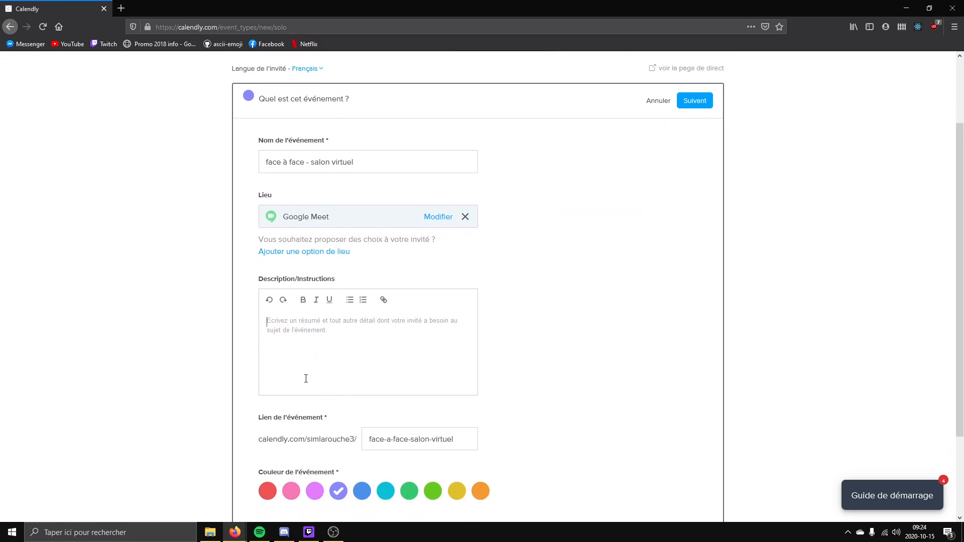
{"action": "mouse_move", "coordinate": [299, 376]}
{"action": "left_mouse_down"}
{"action": "mouse_move", "coordinate": [357, 376]}
{"action": "mouse_move", "coordinate": [305, 378]}
{"action": "left_mouse_up"}
{"action": "left_click", "coordinate": [252, 378]}
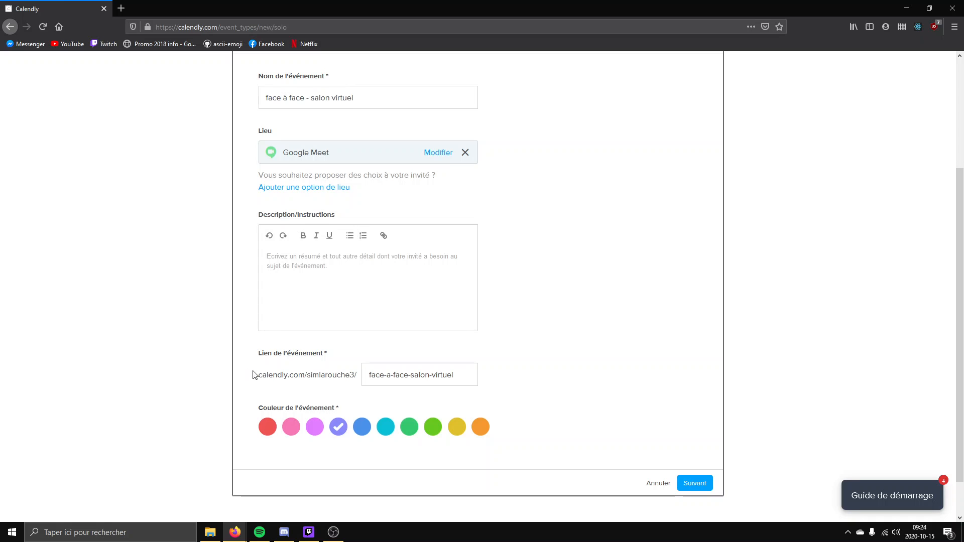
{"action": "double_click", "coordinate": [331, 376]}
{"action": "left_click_drag", "start_coordinate": [451, 383], "coordinate": [349, 374]}
{"action": "scroll", "coordinate": [390, 303], "scroll_direction": "up", "scroll_amount": 2}
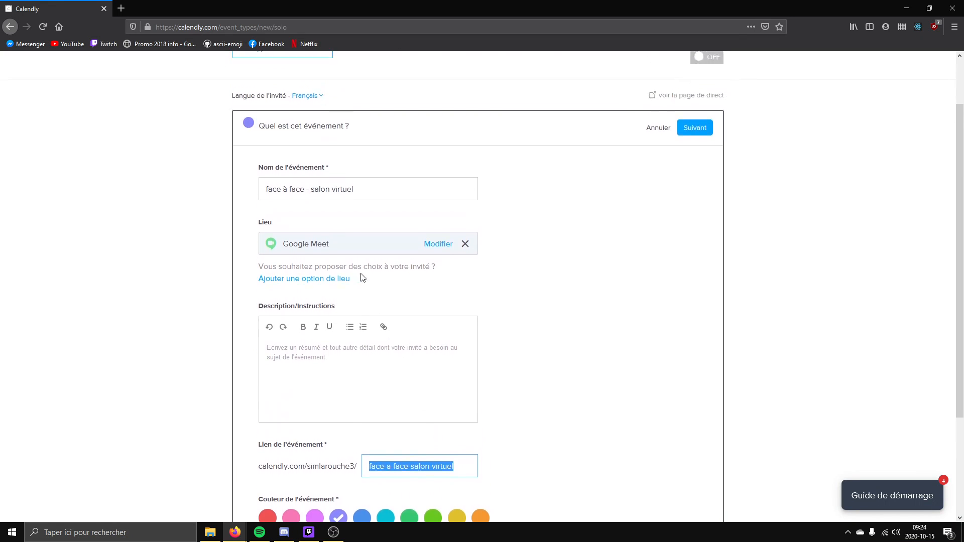
{"action": "scroll", "coordinate": [361, 260], "scroll_direction": "down", "scroll_amount": 3}
{"action": "left_click", "coordinate": [274, 384]}
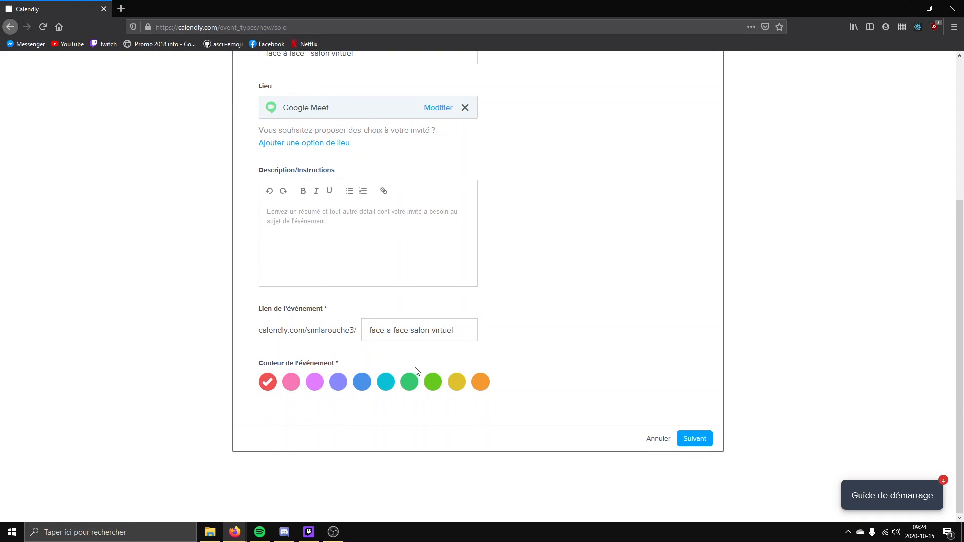
{"action": "scroll", "coordinate": [443, 383], "scroll_direction": "up", "scroll_amount": 3}
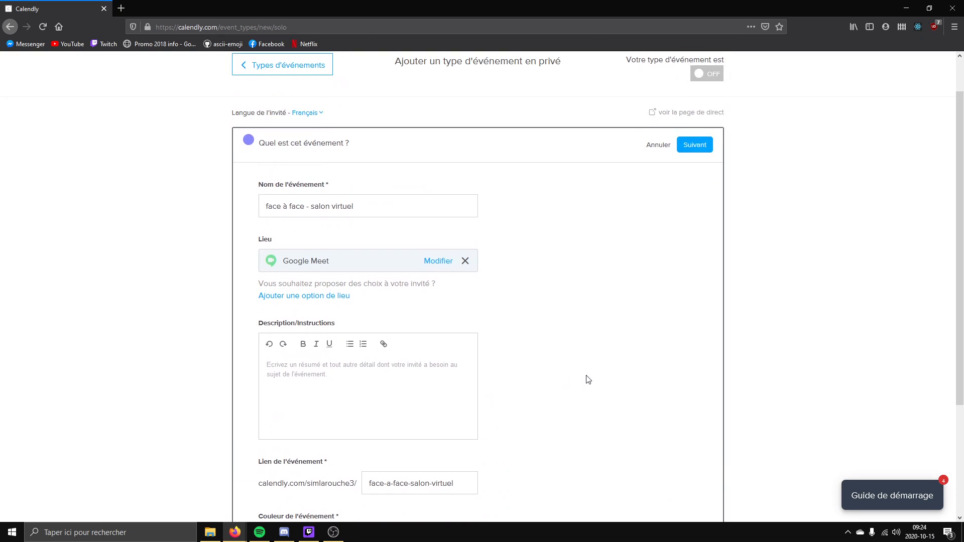
{"action": "scroll", "coordinate": [587, 379], "scroll_direction": "down", "scroll_amount": 3}
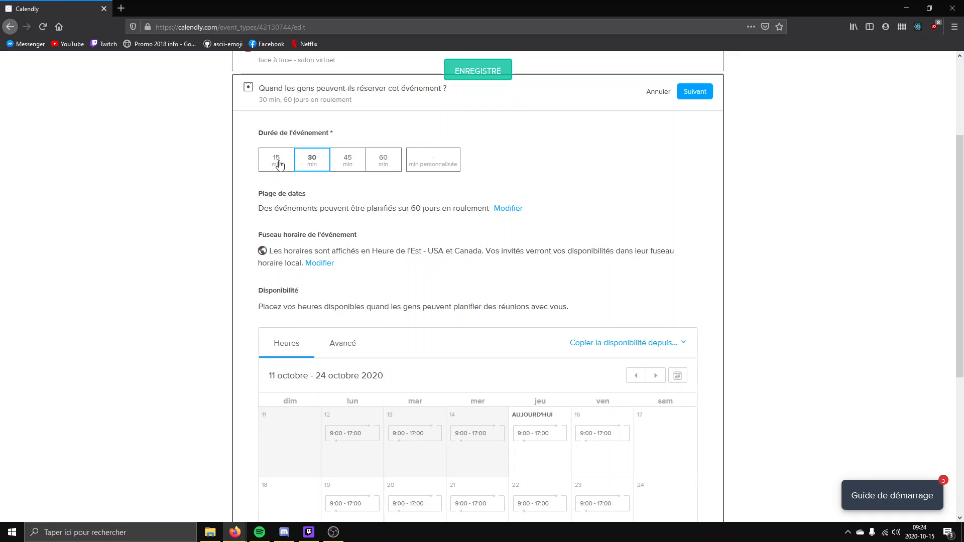
Step: Set the event's duration to a custom value of 20 minutes
{"action": "left_click", "coordinate": [278, 160]}
{"action": "left_click", "coordinate": [312, 161]}
{"action": "left_click", "coordinate": [347, 162]}
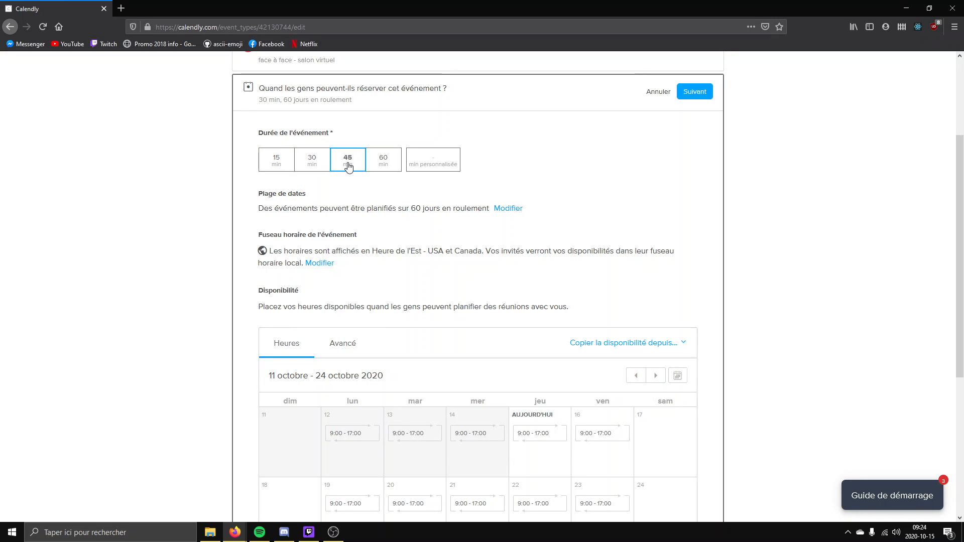
{"action": "left_click", "coordinate": [432, 161]}
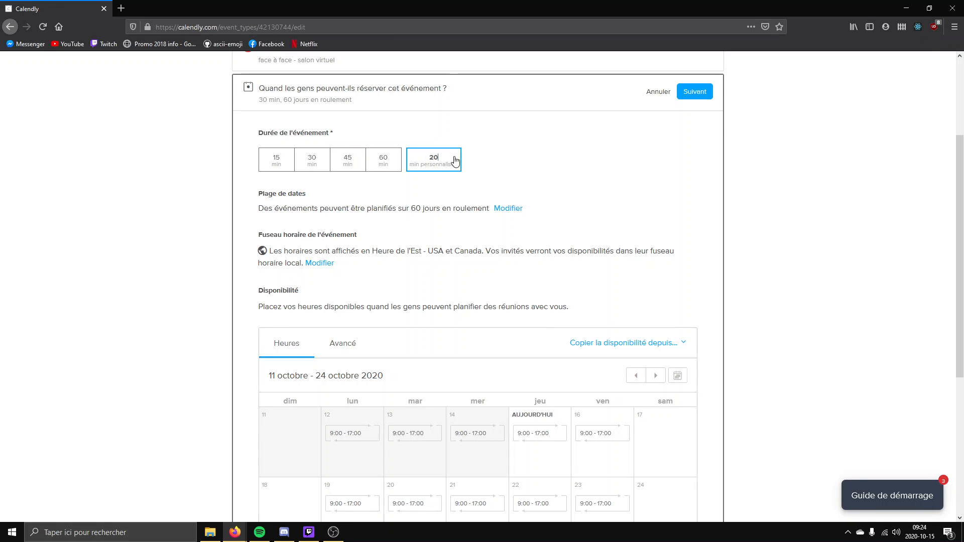
Step: Limit the event's scheduling to the date range 19 to 23 October 2020
{"action": "left_click", "coordinate": [505, 214]}
{"action": "left_click", "coordinate": [505, 152]}
{"action": "left_click", "coordinate": [503, 150]}
{"action": "left_click", "coordinate": [497, 146]}
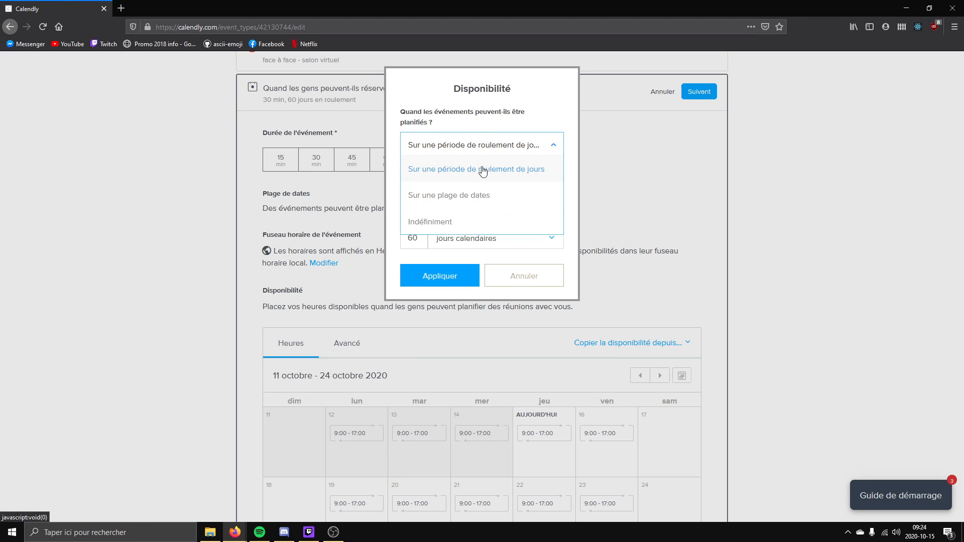
{"action": "left_click", "coordinate": [468, 202]}
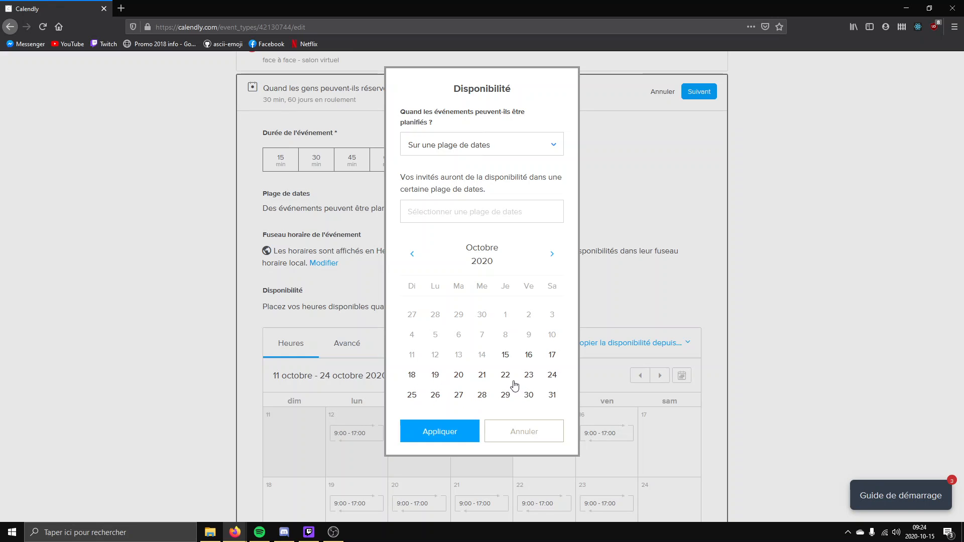
{"action": "left_click", "coordinate": [436, 378]}
{"action": "left_click", "coordinate": [529, 376]}
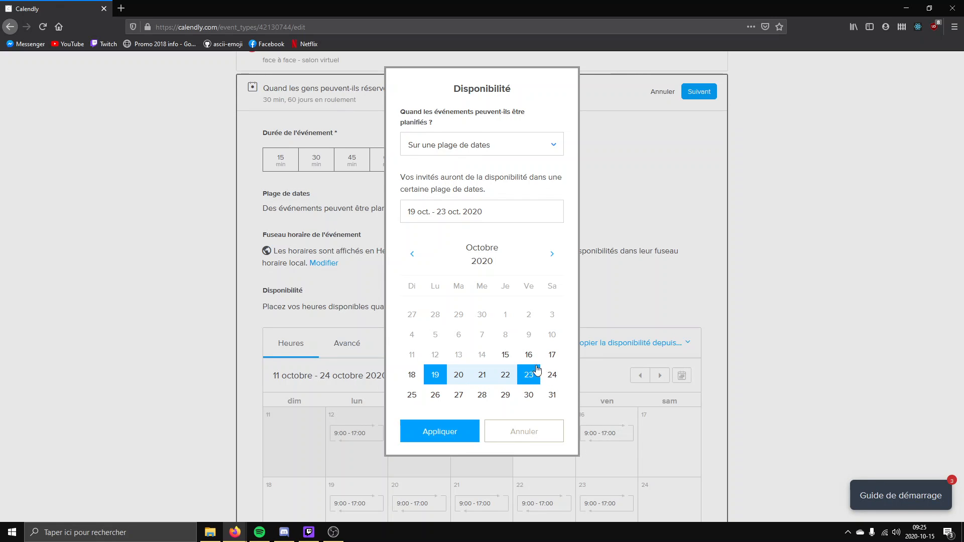
{"action": "left_click", "coordinate": [452, 426]}
Step: Set the availability for Tuesday 20 October to 12:00–19:00, applied to that date only
{"action": "scroll", "coordinate": [431, 398], "scroll_direction": "down", "scroll_amount": 4}
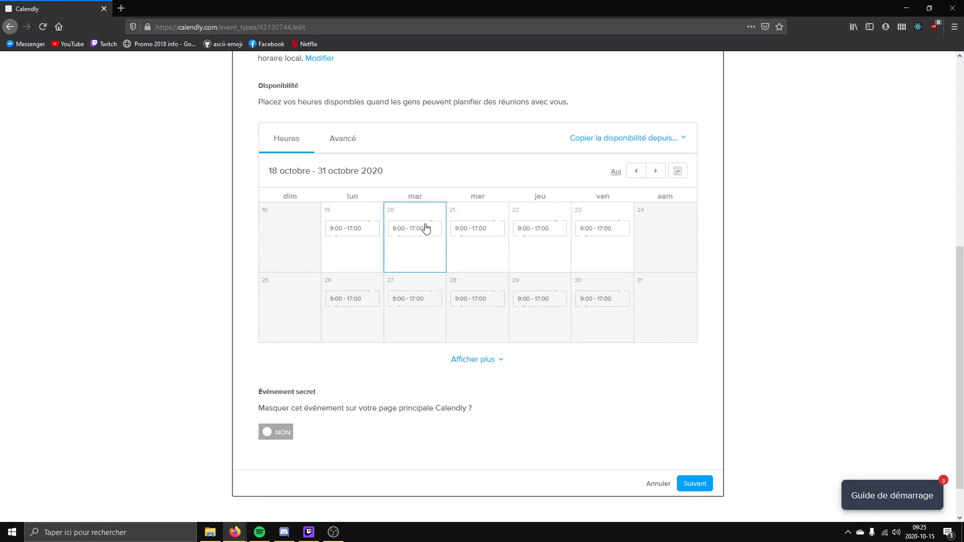
{"action": "left_click", "coordinate": [411, 231]}
{"action": "left_click_drag", "start_coordinate": [445, 130], "coordinate": [385, 132]}
{"action": "key", "text": "BackSpace"}
{"action": "type", "text": "1"}
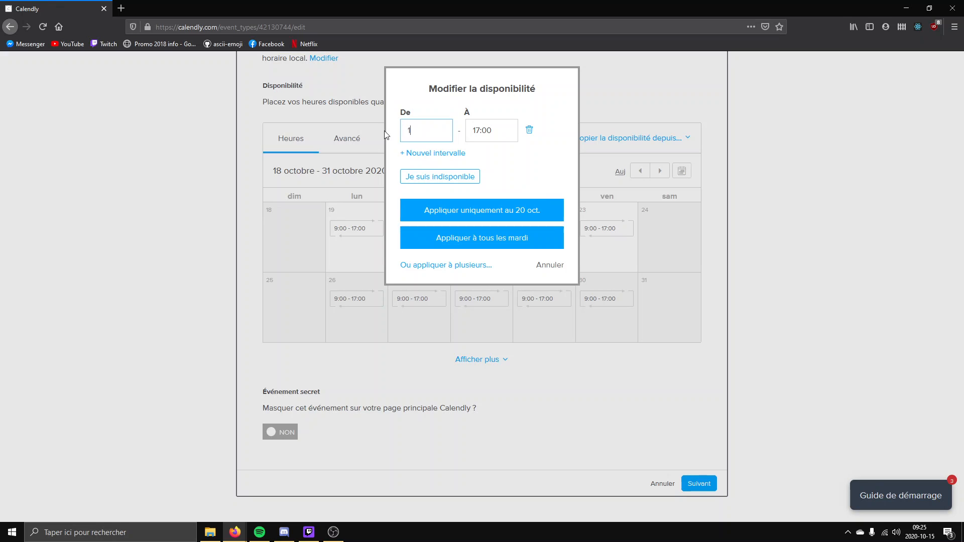
{"action": "left_click_drag", "start_coordinate": [514, 131], "coordinate": [472, 132]}
{"action": "key", "text": "BackSpace"}
{"action": "left_click", "coordinate": [498, 171]}
{"action": "left_click", "coordinate": [469, 211]}
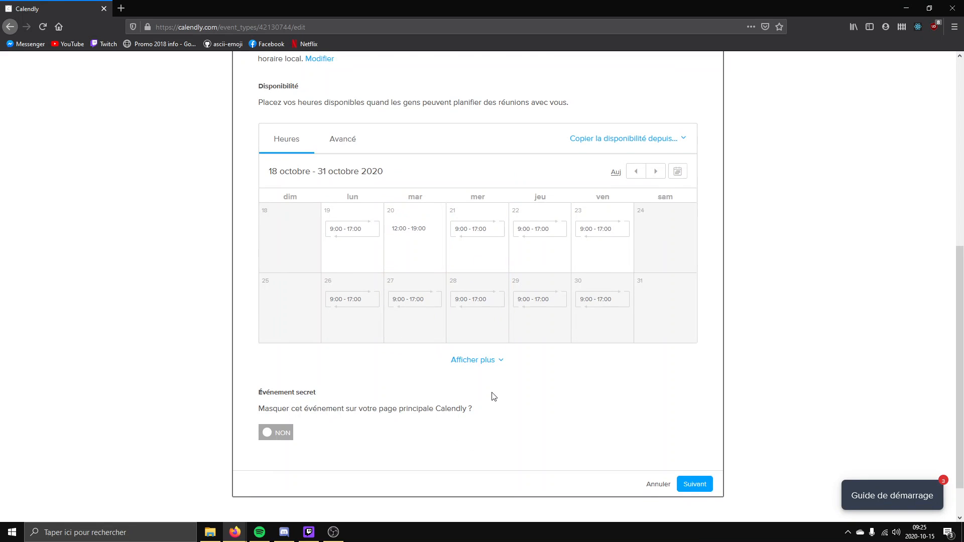
Step: Review and save the event's booking-time settings, leaving the event visible on the main Calendly page
{"action": "scroll", "coordinate": [496, 395], "scroll_direction": "up", "scroll_amount": 6}
{"action": "scroll", "coordinate": [435, 312], "scroll_direction": "down", "scroll_amount": 7}
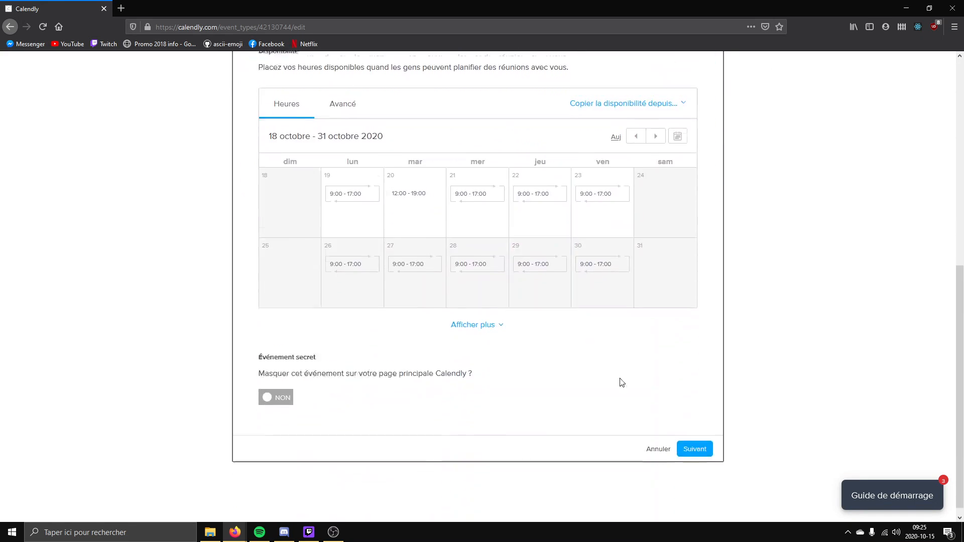
{"action": "left_click", "coordinate": [695, 437]}
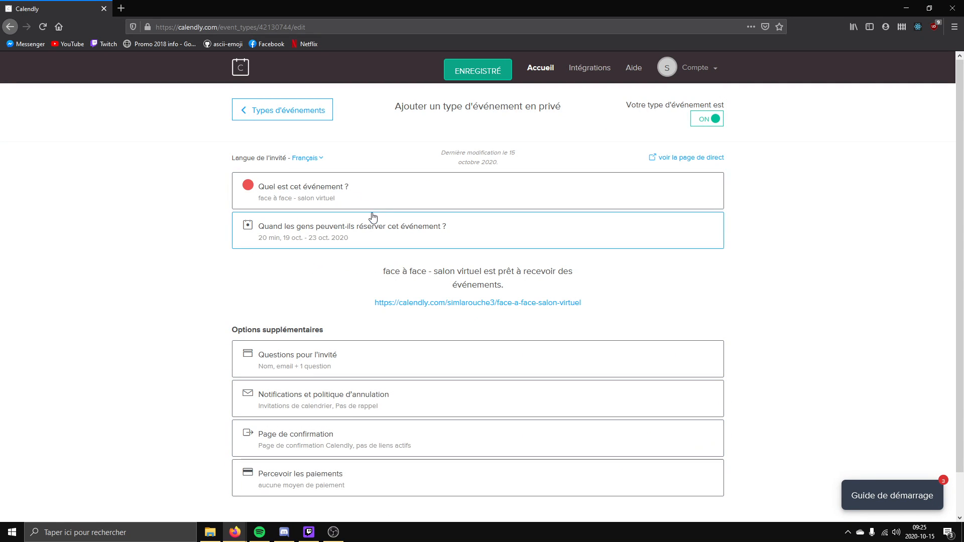
Step: Open the event's public booking page and examine the time slots offered on Wednesday 21 October
{"action": "scroll", "coordinate": [412, 282], "scroll_direction": "down", "scroll_amount": 2}
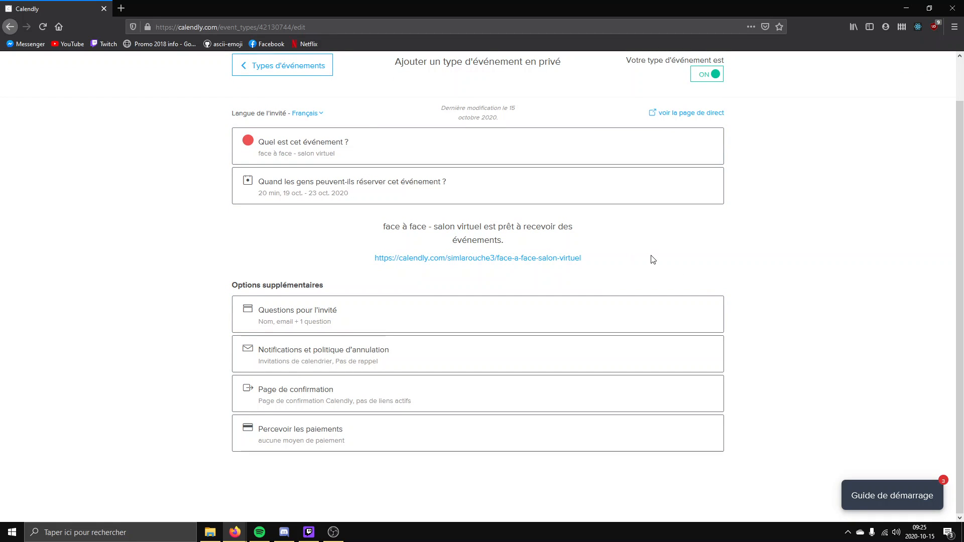
{"action": "scroll", "coordinate": [653, 258], "scroll_direction": "up", "scroll_amount": 2}
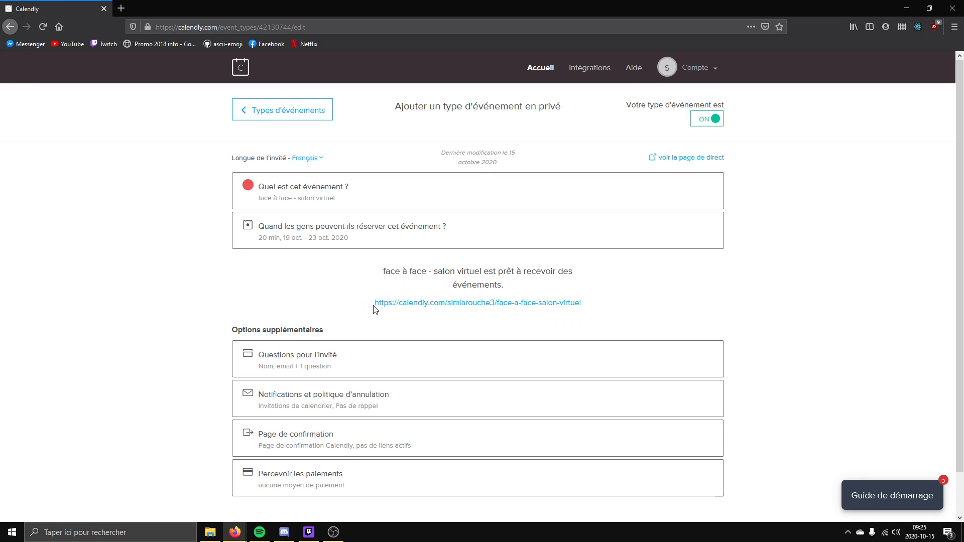
{"action": "left_click", "coordinate": [558, 307]}
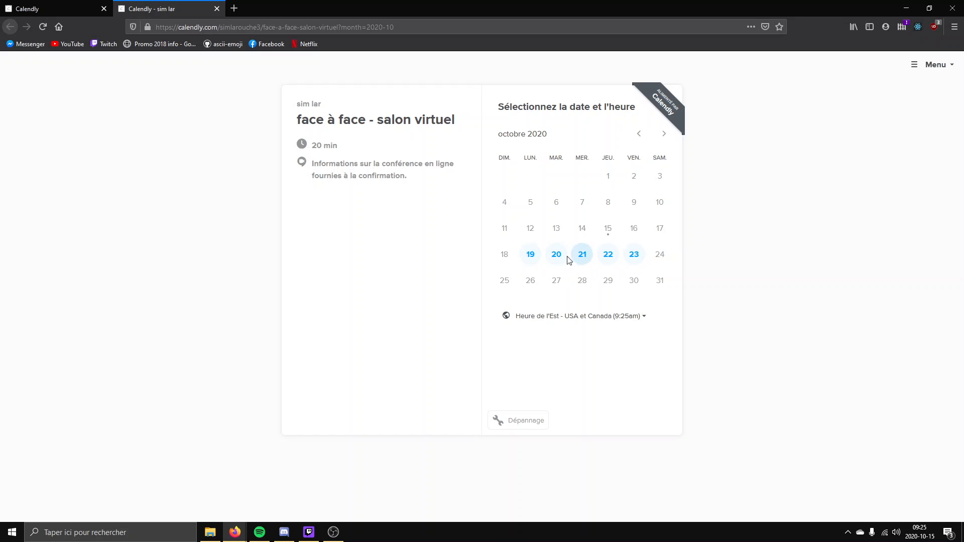
{"action": "left_click", "coordinate": [582, 254]}
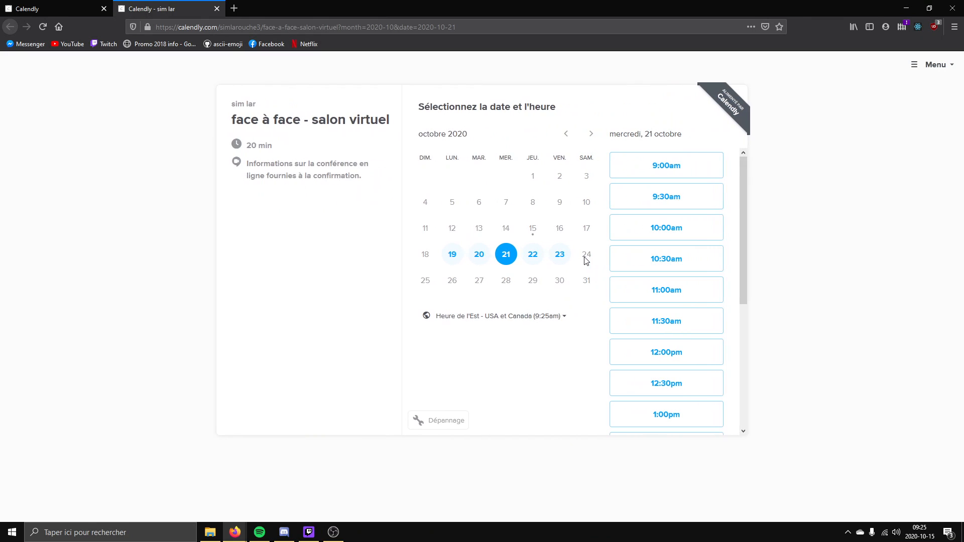
{"action": "scroll", "coordinate": [682, 251], "scroll_direction": "down", "scroll_amount": 3}
{"action": "scroll", "coordinate": [683, 251], "scroll_direction": "down", "scroll_amount": 3}
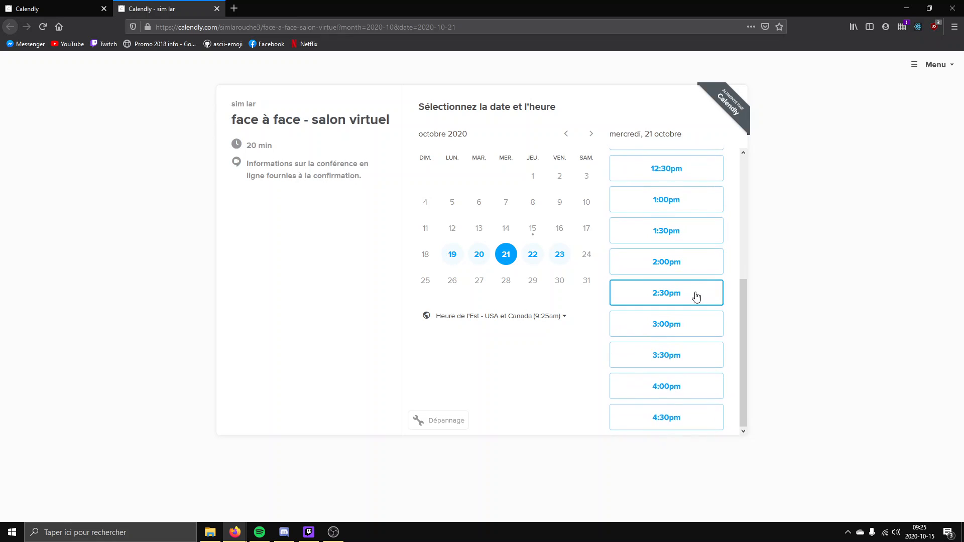